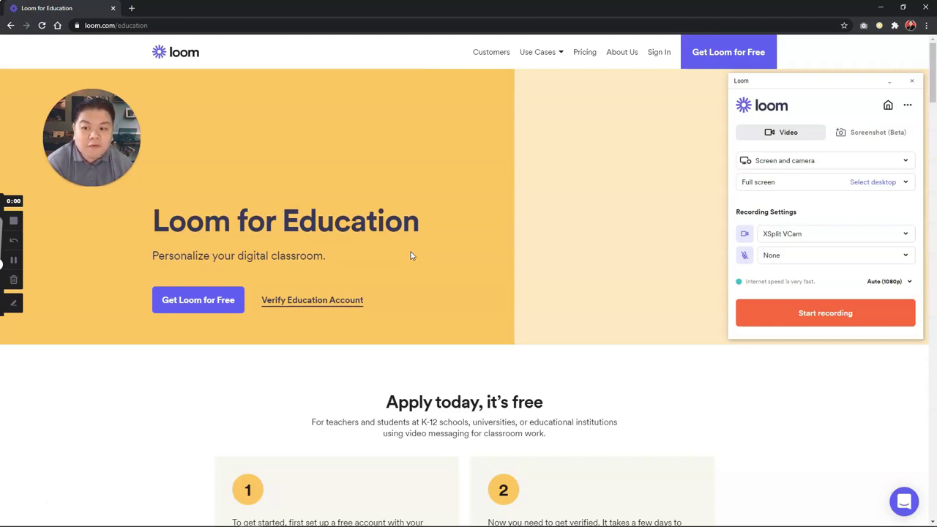
{"action": "left_click", "coordinate": [217, 303]}
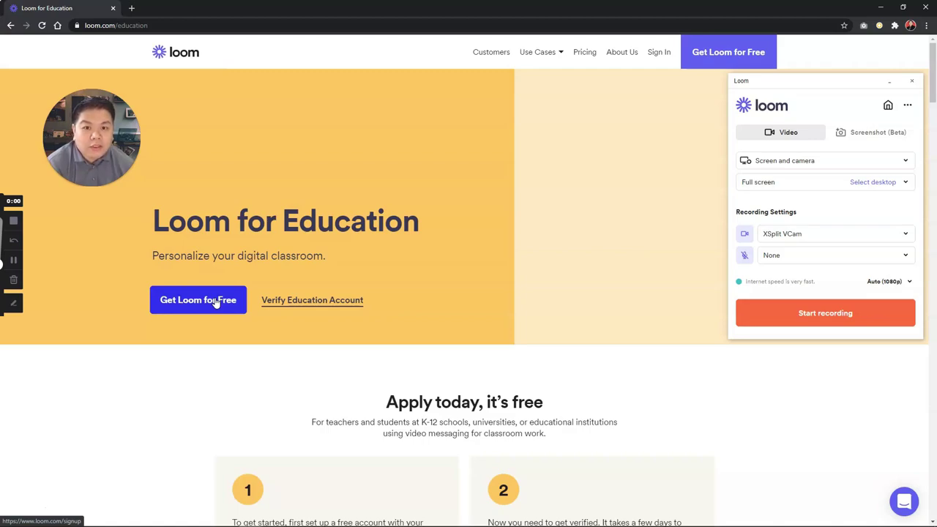
{"action": "left_click", "coordinate": [308, 306]}
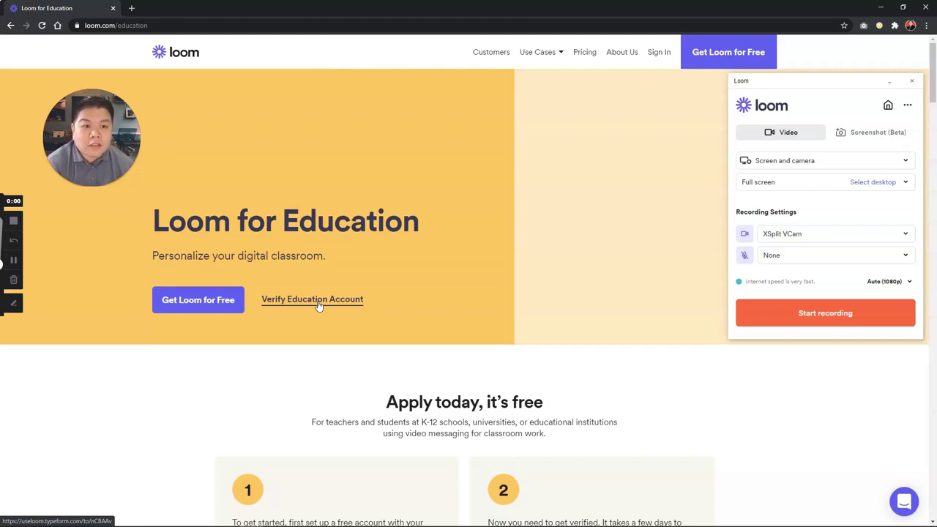
{"action": "left_click", "coordinate": [318, 306]}
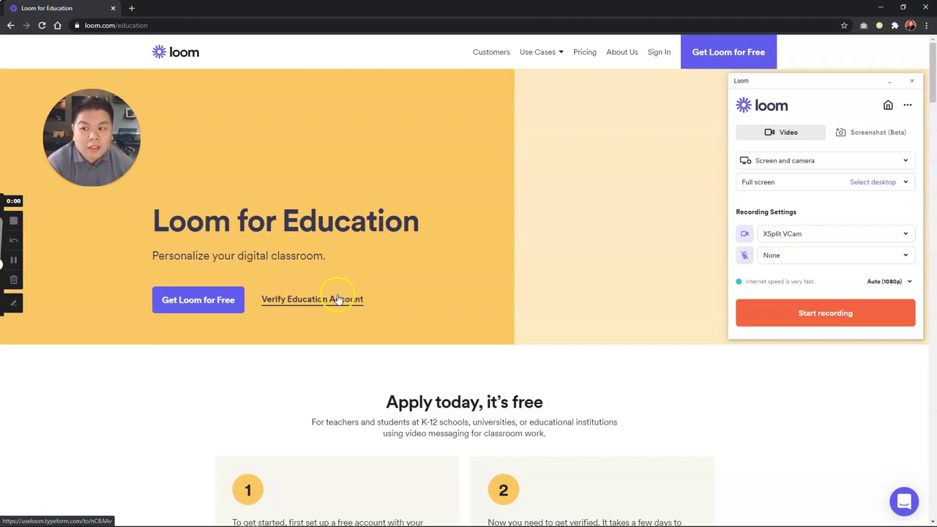
Step: Replace the filled-in password with the account password and sign in to the Loom account
{"action": "left_click", "coordinate": [466, 377]}
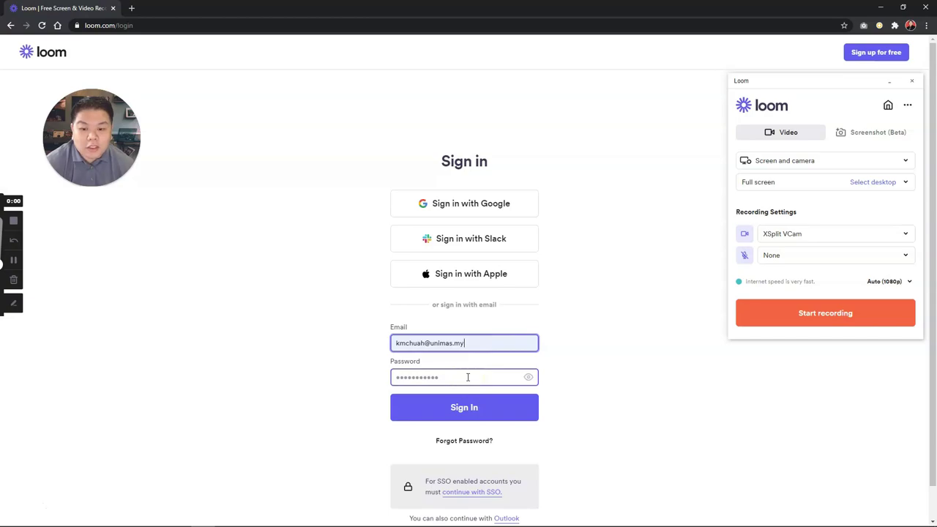
{"action": "left_click", "coordinate": [468, 377]}
{"action": "key", "text": "ctrl+a"}
{"action": "type", "text": "********"}
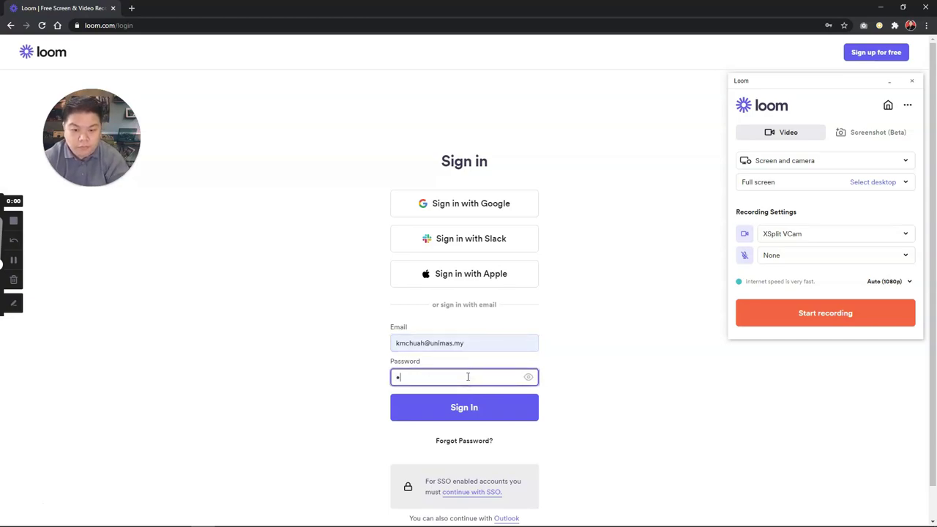
{"action": "type", "text": "***"}
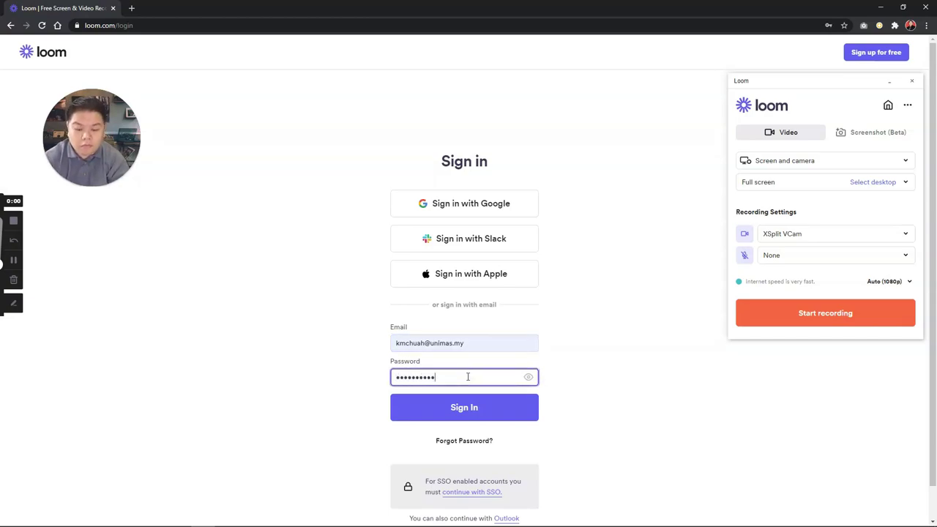
{"action": "left_click", "coordinate": [494, 407]}
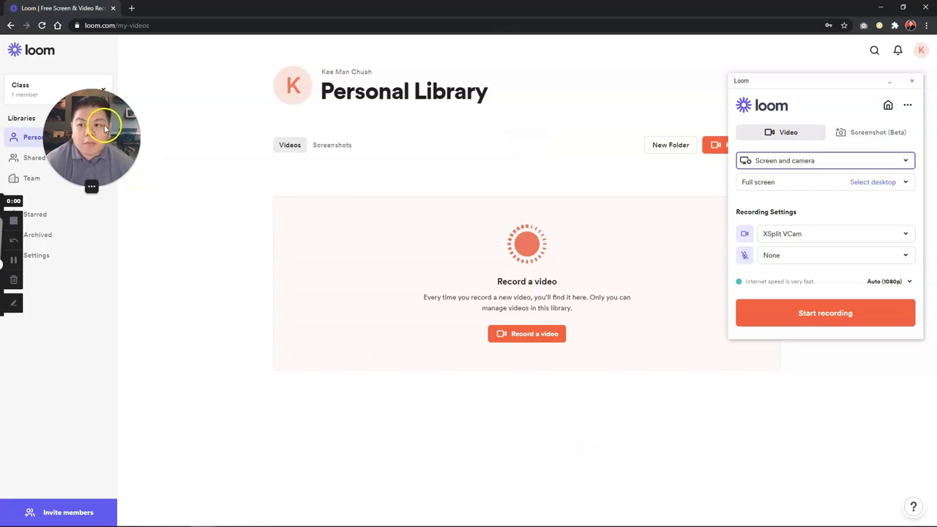
Step: Move the camera bubble off the sidebar and check the subscription under the workspace's Plan & Billing settings
{"action": "left_click_drag", "start_coordinate": [103, 124], "coordinate": [178, 89]}
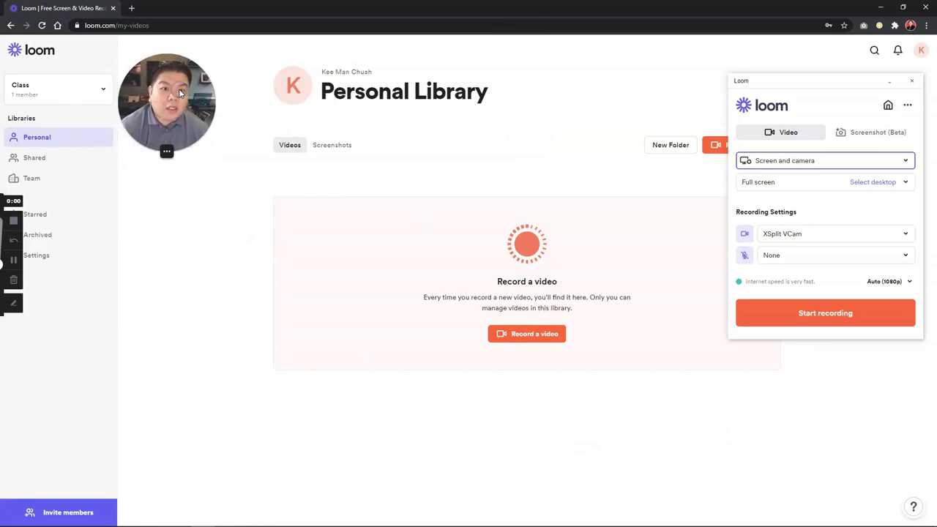
{"action": "left_click", "coordinate": [37, 253]}
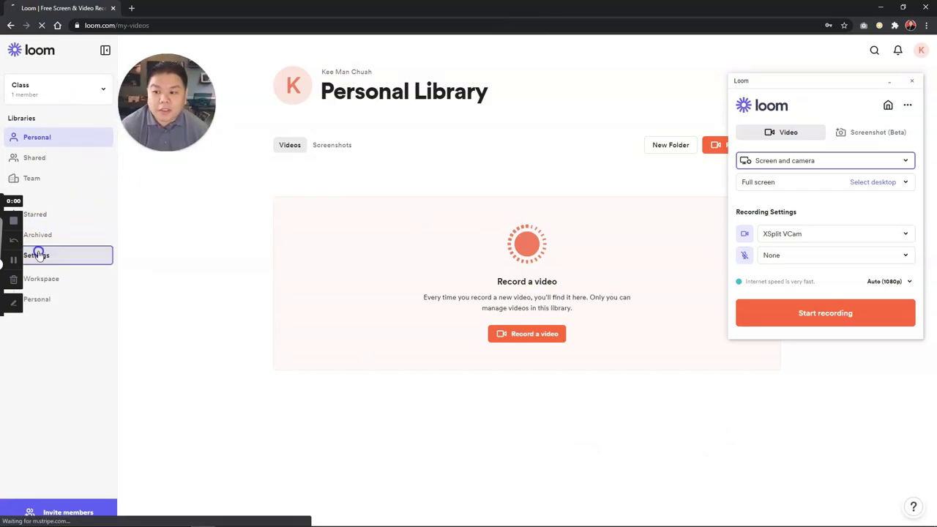
{"action": "left_click", "coordinate": [339, 126]}
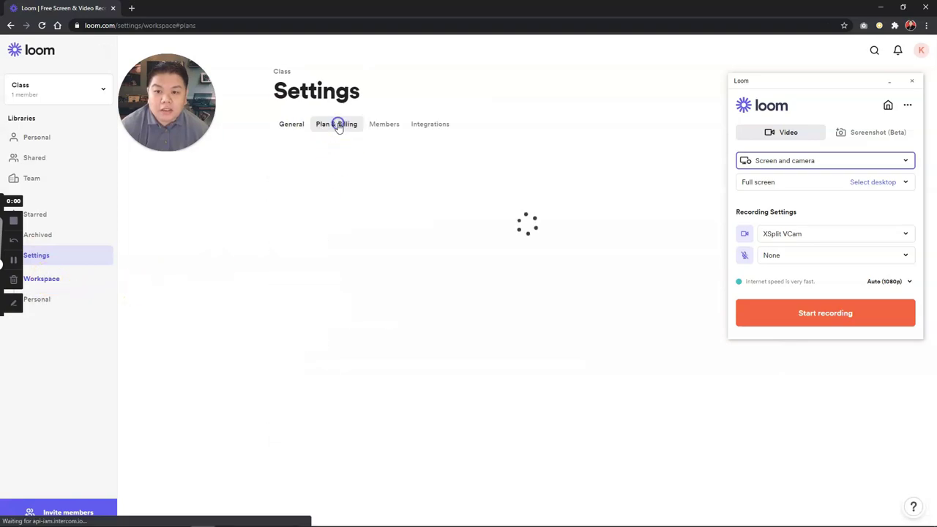
{"action": "left_click_drag", "start_coordinate": [362, 205], "coordinate": [355, 209]}
{"action": "left_click_drag", "start_coordinate": [281, 232], "coordinate": [356, 232]}
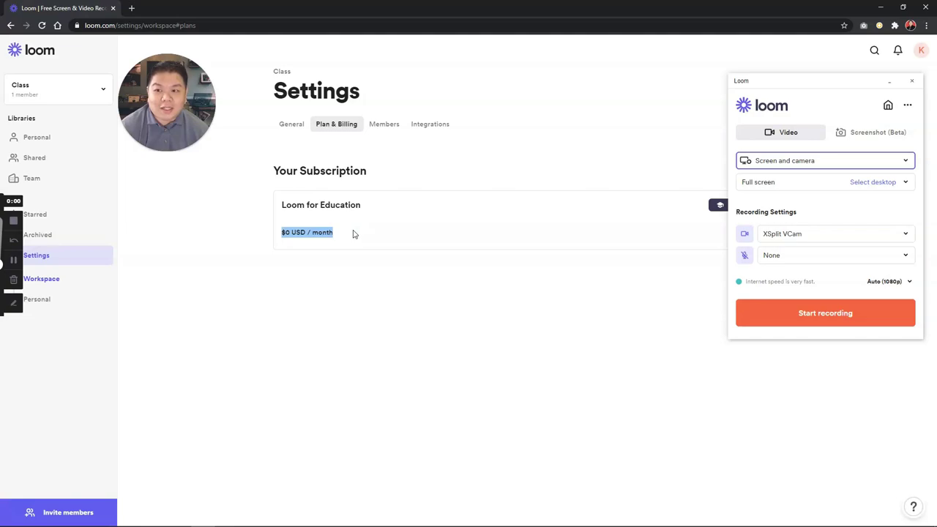
Step: Create a folder named Video PdPR in the Personal library and open it
{"action": "left_click", "coordinate": [57, 142]}
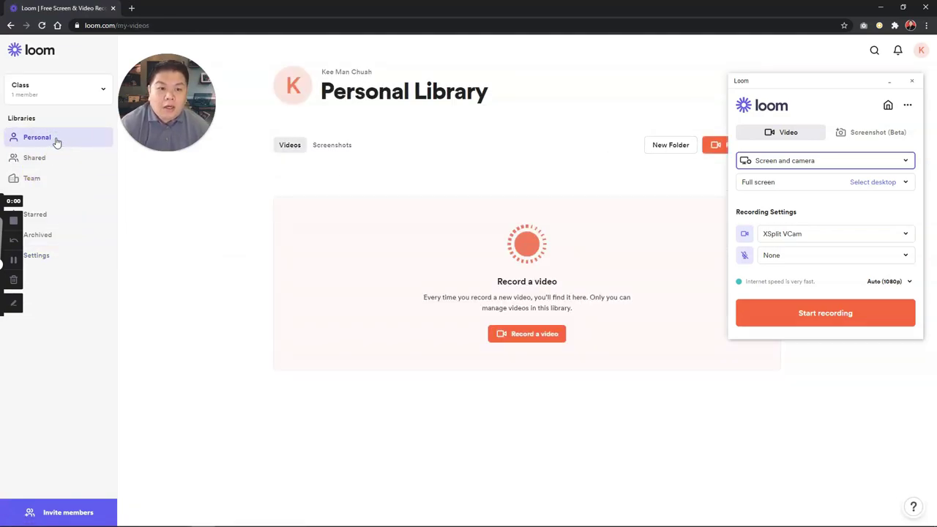
{"action": "left_click", "coordinate": [669, 144]}
{"action": "left_click", "coordinate": [324, 239]}
{"action": "key", "text": "BackSpace"}
{"action": "key", "text": "BackSpace"}
{"action": "key", "text": "BackSpace"}
{"action": "key", "text": "BackSpace"}
{"action": "key", "text": "BackSpace"}
{"action": "key", "text": "BackSpace"}
{"action": "key", "text": "BackSpace"}
{"action": "key", "text": "BackSpace"}
{"action": "key", "text": "BackSpace"}
{"action": "key", "text": "BackSpace"}
{"action": "key", "text": "BackSpace"}
{"action": "key", "text": "BackSpace"}
{"action": "key", "text": "BackSpace"}
{"action": "key", "text": "BackSpace"}
{"action": "key", "text": "BackSpace"}
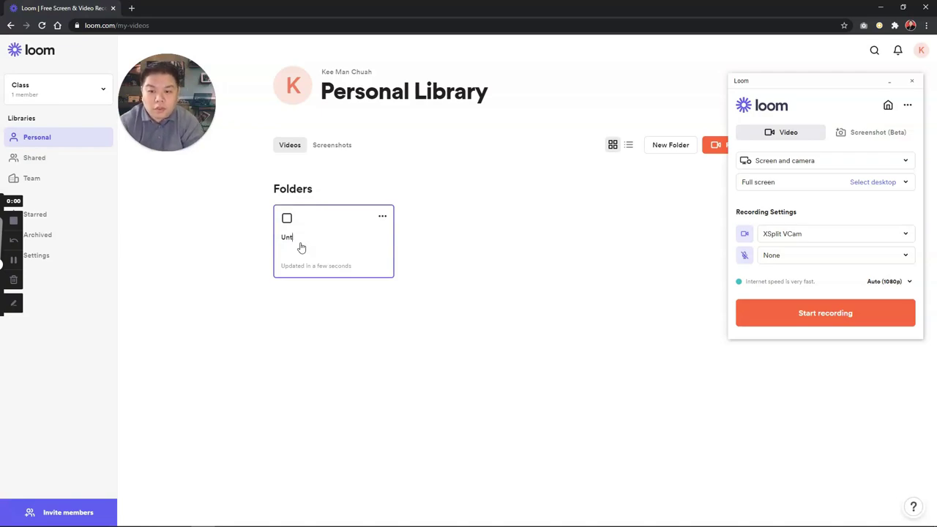
{"action": "type", "text": "Video"}
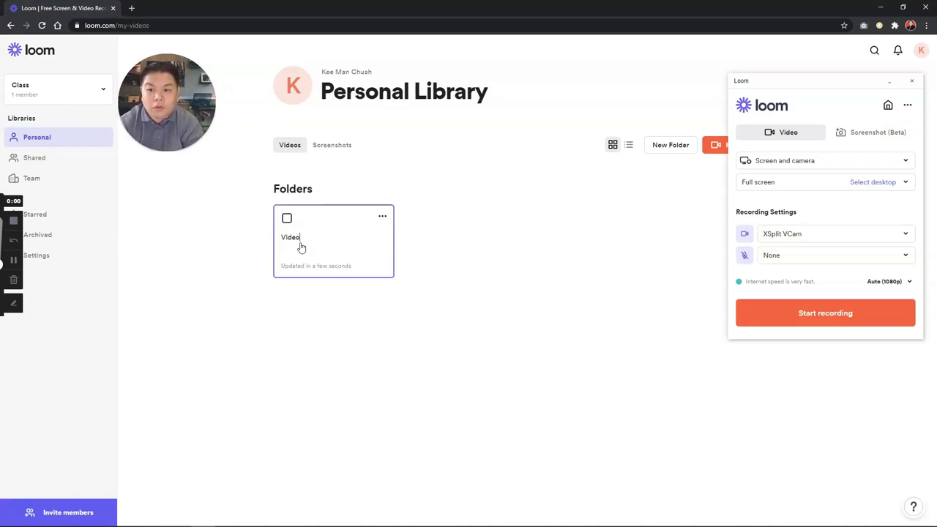
{"action": "type", "text": " PdPR"}
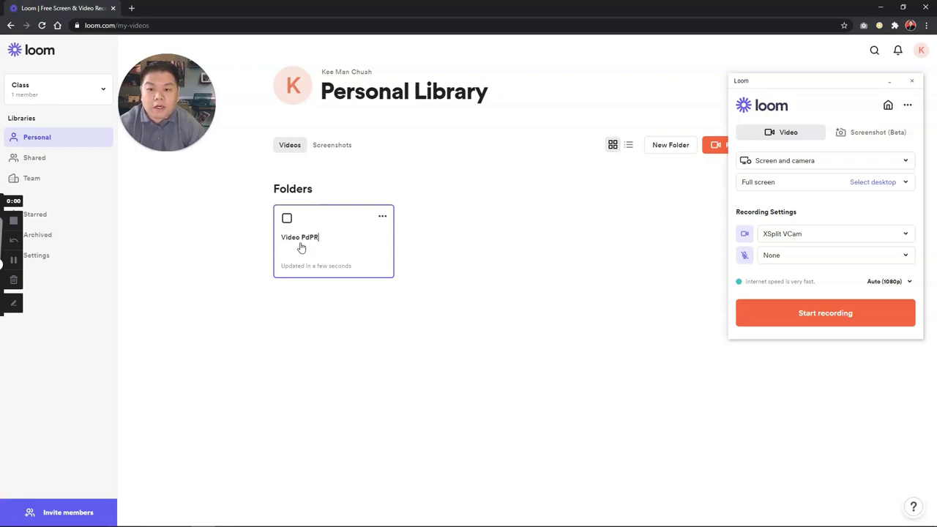
{"action": "key", "text": "Return"}
{"action": "left_click", "coordinate": [313, 236]}
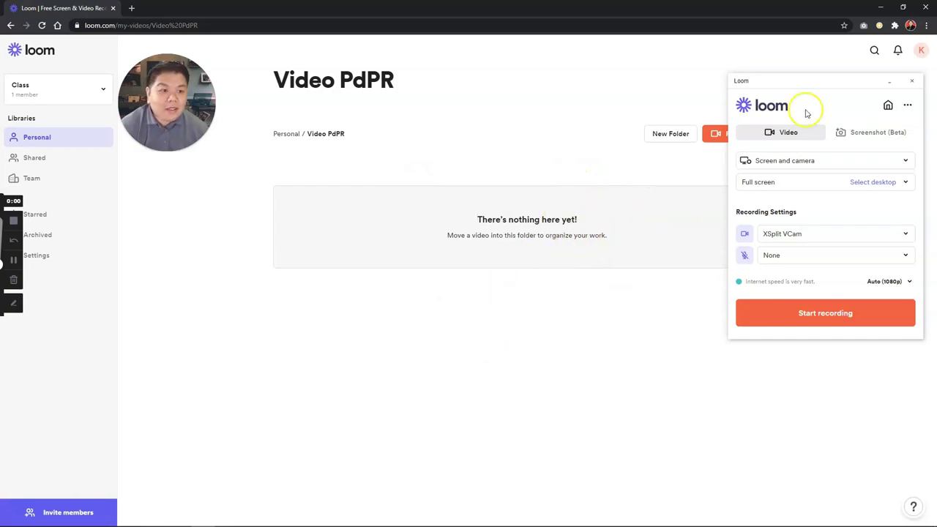
Step: Move the recorder window aside and view the desktop app and Chrome extension download options in the account menu
{"action": "left_click_drag", "start_coordinate": [830, 83], "coordinate": [668, 216]}
{"action": "left_click", "coordinate": [923, 47]}
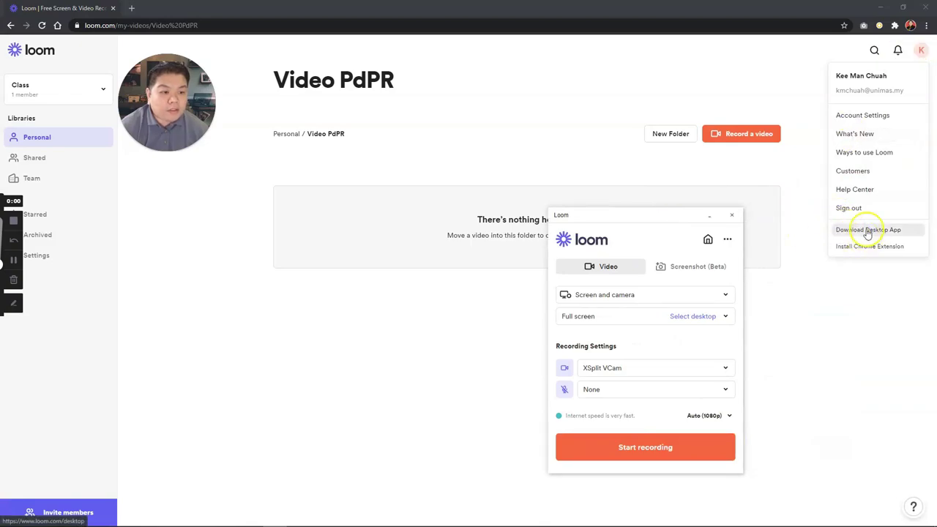
{"action": "left_click_drag", "start_coordinate": [649, 215], "coordinate": [659, 107]}
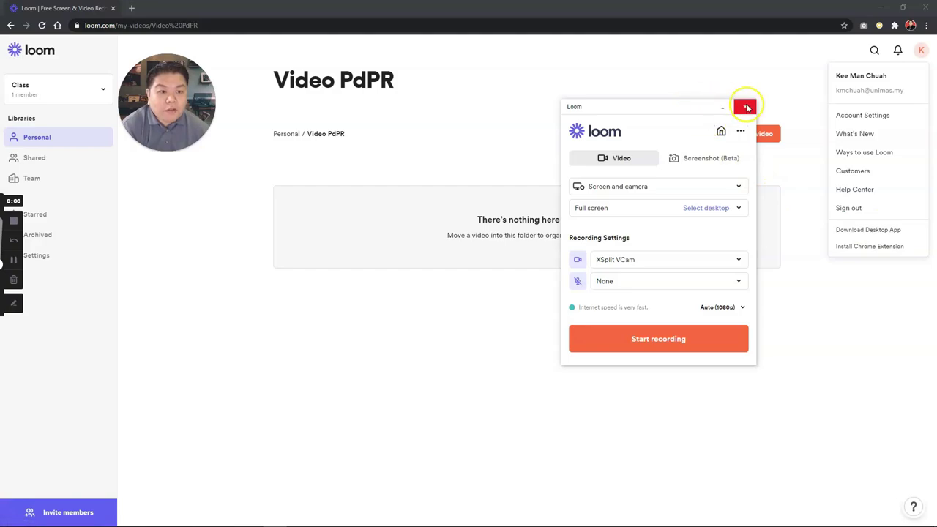
{"action": "left_click_drag", "start_coordinate": [641, 107], "coordinate": [795, 89]}
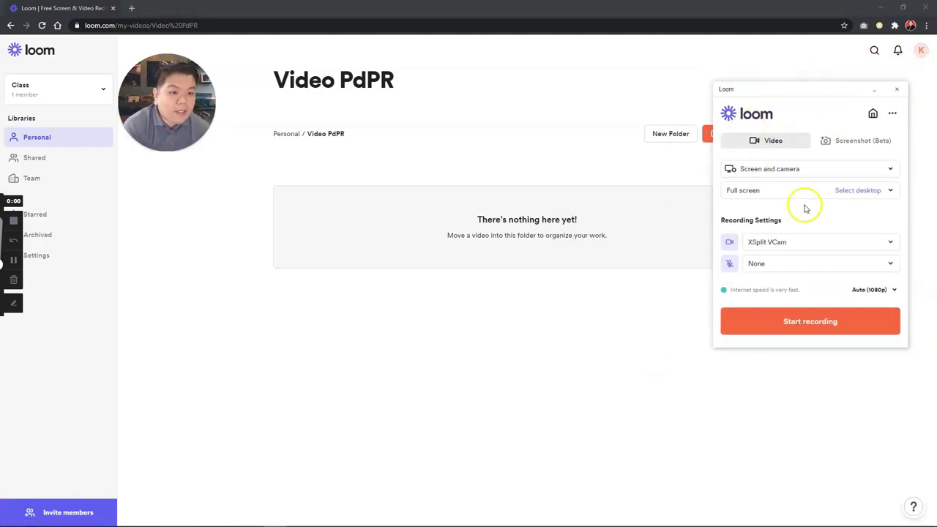
Step: List the recording modes and try the camera bubble at large and full-screen size, returning it to the small circle
{"action": "left_click", "coordinate": [791, 169]}
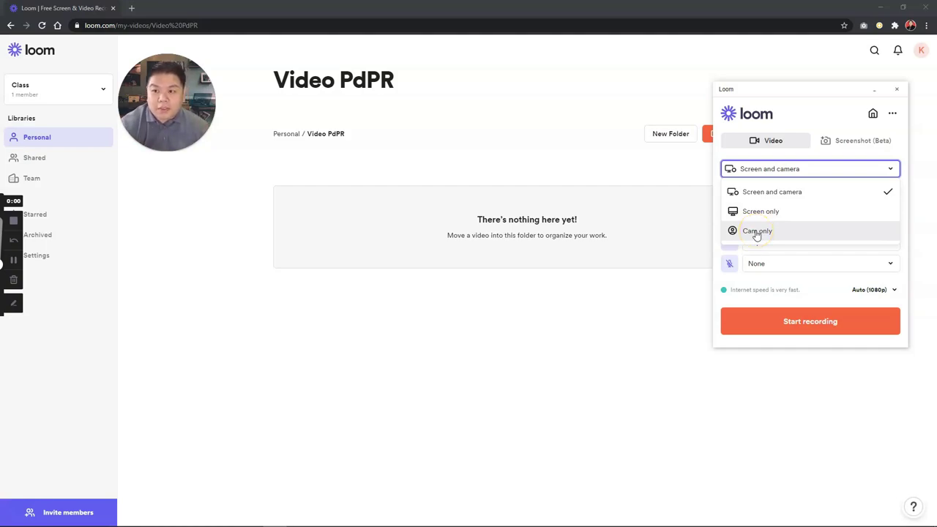
{"action": "mouse_move", "coordinate": [179, 104]}
{"action": "left_click_drag", "start_coordinate": [179, 104], "coordinate": [189, 159]}
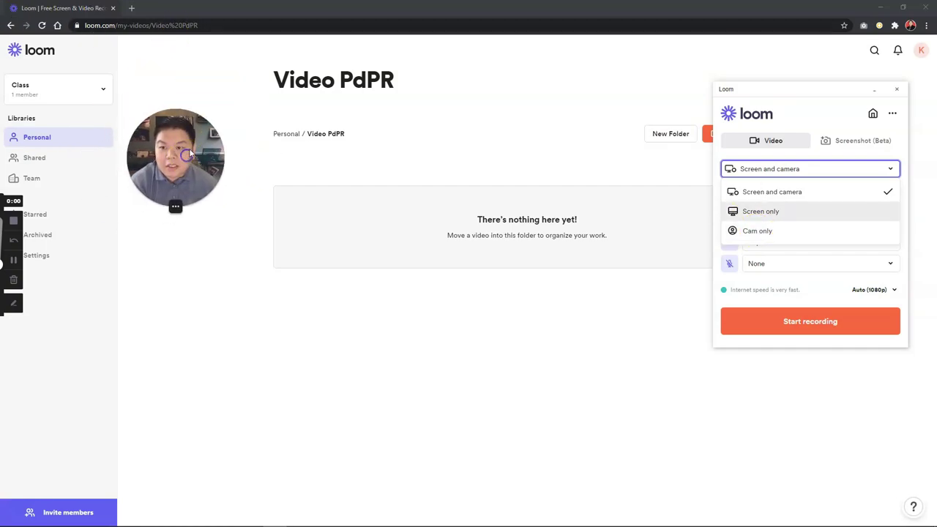
{"action": "left_click", "coordinate": [169, 207]}
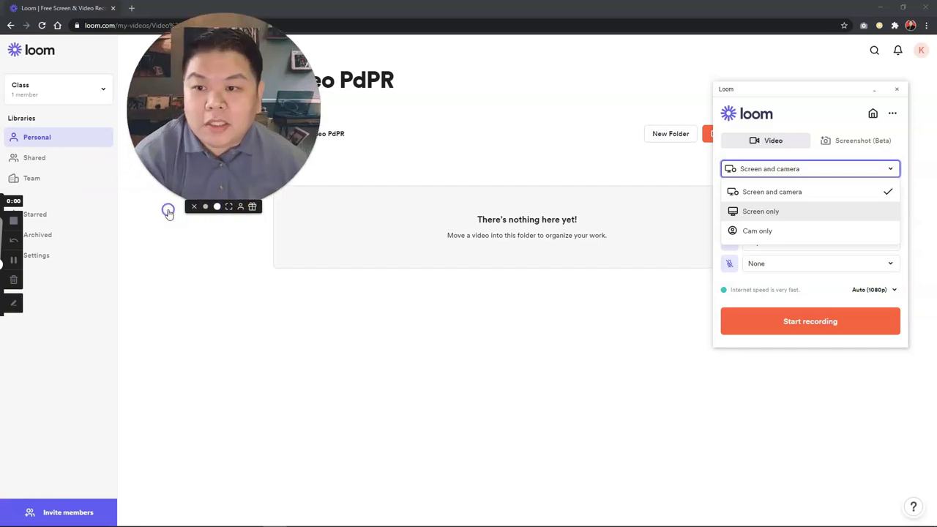
{"action": "left_click", "coordinate": [203, 208]}
{"action": "left_click", "coordinate": [182, 208]}
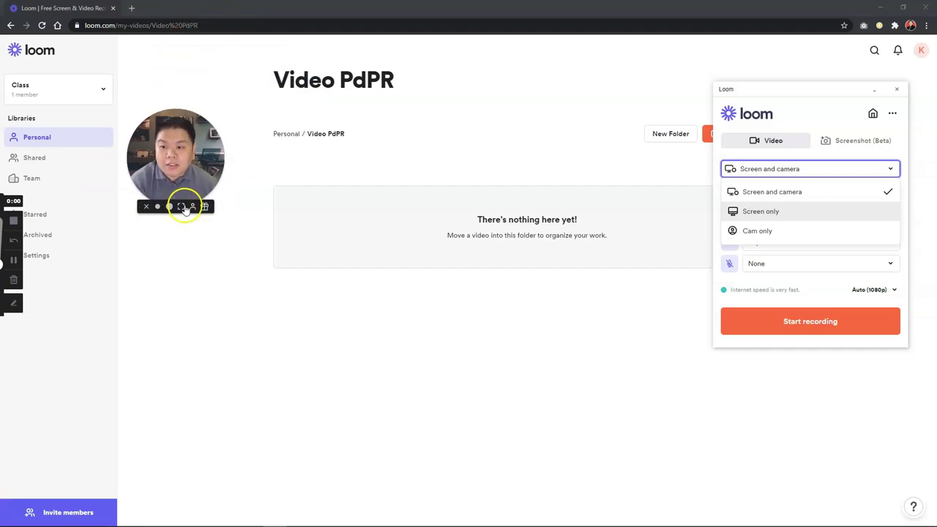
{"action": "left_click", "coordinate": [180, 208]}
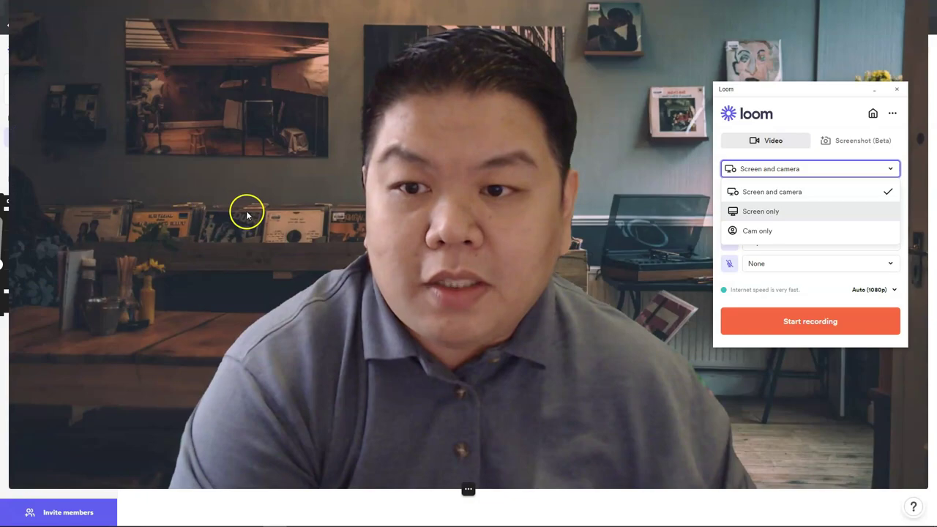
{"action": "left_click", "coordinate": [68, 421]}
{"action": "left_click_drag", "start_coordinate": [68, 421], "coordinate": [196, 130]}
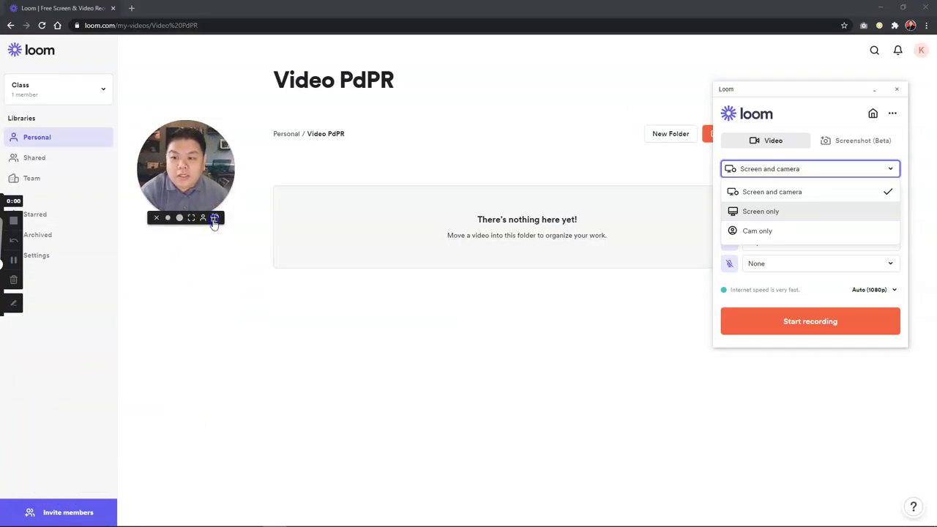
Step: Apply the Good Job frame to the camera bubble and place the bubble beside the sidebar, near the folder title
{"action": "left_click", "coordinate": [215, 217]}
{"action": "scroll", "coordinate": [495, 255], "scroll_direction": "down", "scroll_amount": 2}
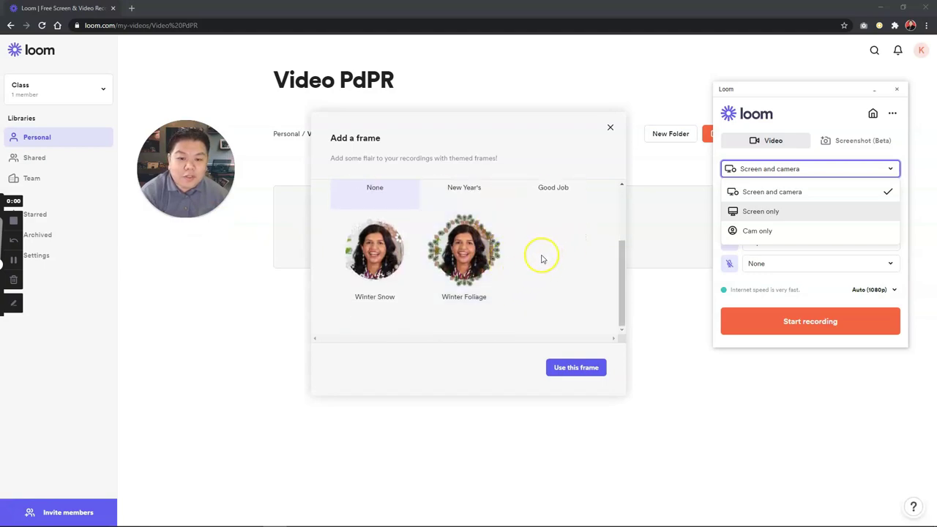
{"action": "scroll", "coordinate": [541, 271], "scroll_direction": "up", "scroll_amount": 3}
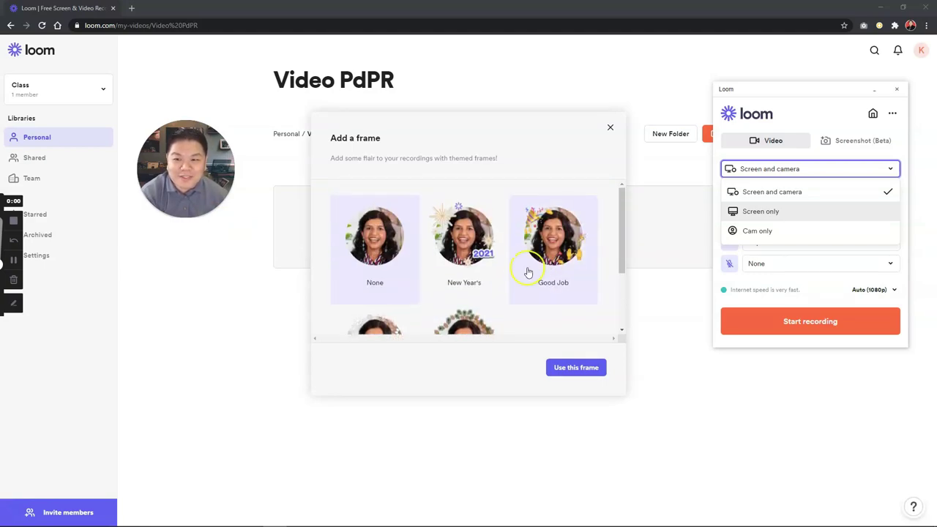
{"action": "scroll", "coordinate": [560, 282], "scroll_direction": "down", "scroll_amount": 1}
{"action": "scroll", "coordinate": [541, 275], "scroll_direction": "down", "scroll_amount": 2}
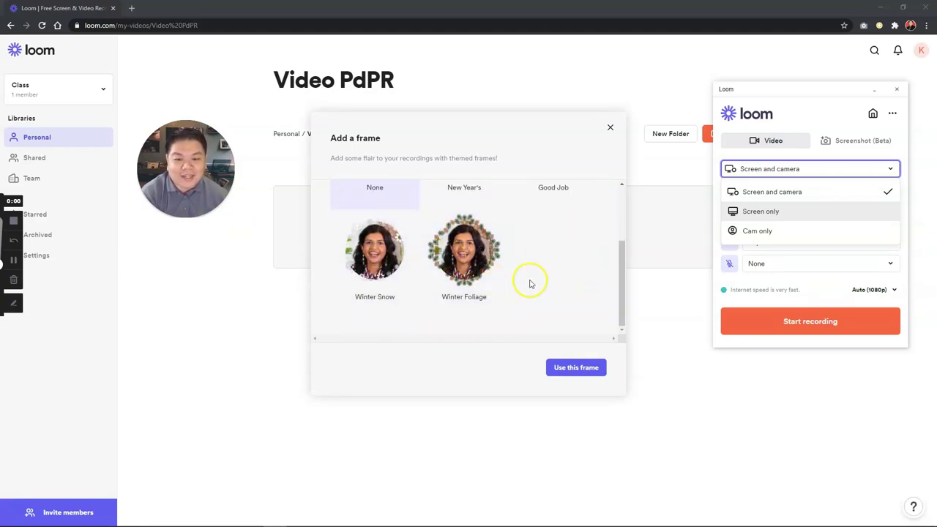
{"action": "scroll", "coordinate": [527, 278], "scroll_direction": "up", "scroll_amount": 2}
{"action": "scroll", "coordinate": [516, 280], "scroll_direction": "down", "scroll_amount": 1}
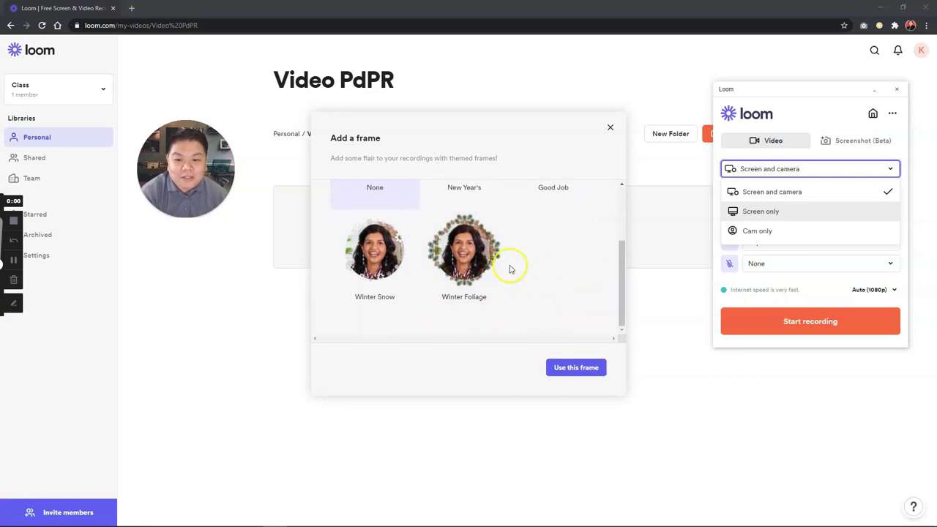
{"action": "scroll", "coordinate": [508, 269], "scroll_direction": "up", "scroll_amount": 2}
{"action": "left_click", "coordinate": [451, 249]}
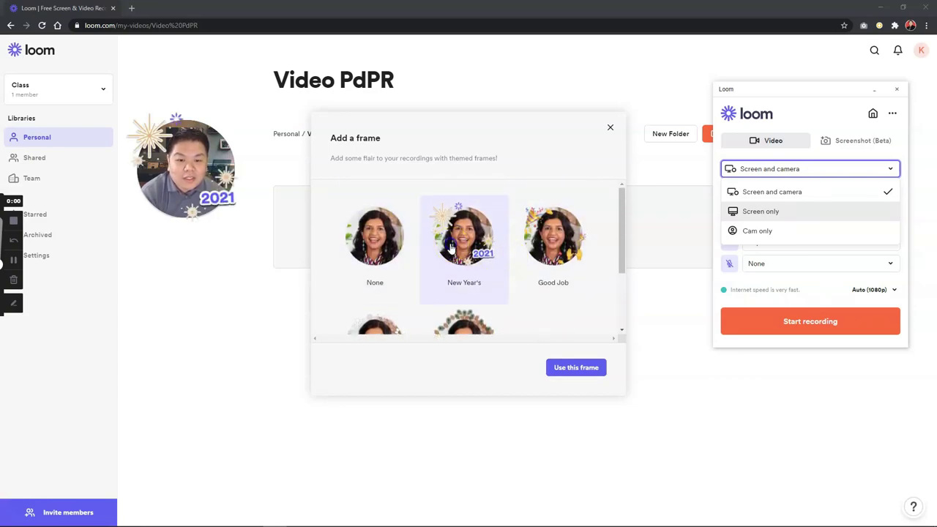
{"action": "left_click", "coordinate": [564, 247]}
{"action": "left_click", "coordinate": [582, 375]}
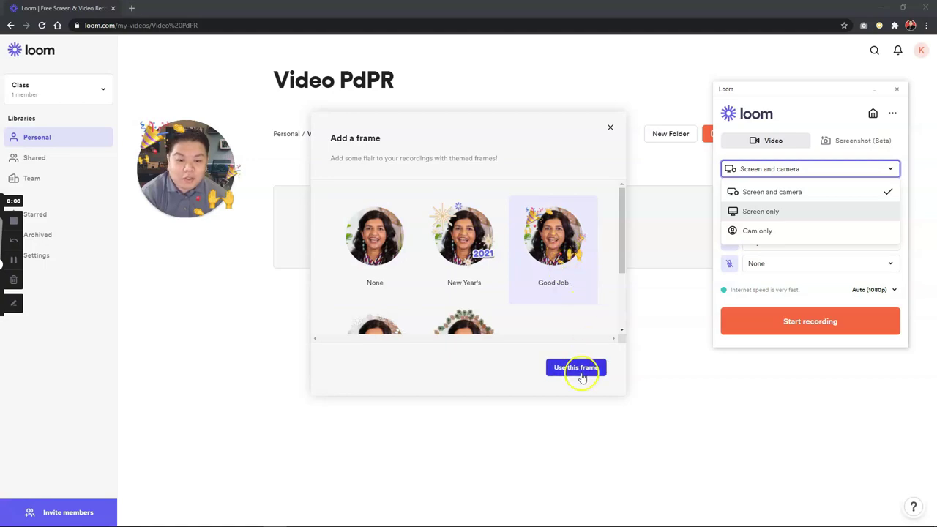
{"action": "left_click_drag", "start_coordinate": [183, 157], "coordinate": [155, 135]}
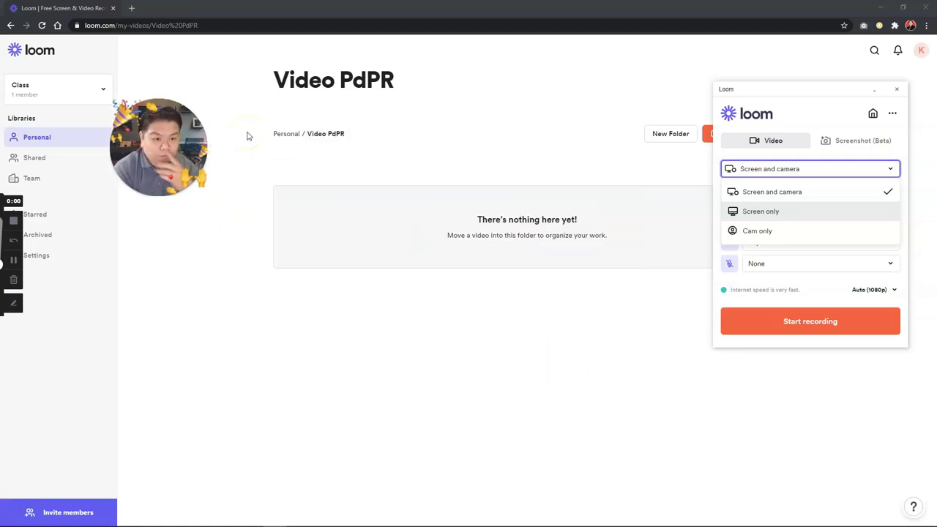
Step: Review the recording mode, microphone and camera choices, keeping Screen and camera, no microphone and XSplit VCam
{"action": "left_click", "coordinate": [766, 212]}
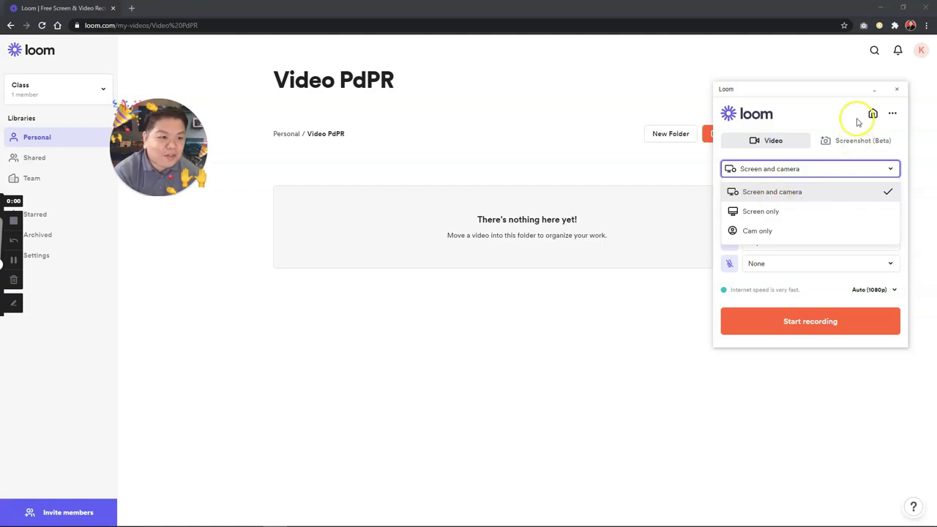
{"action": "left_click", "coordinate": [826, 120]}
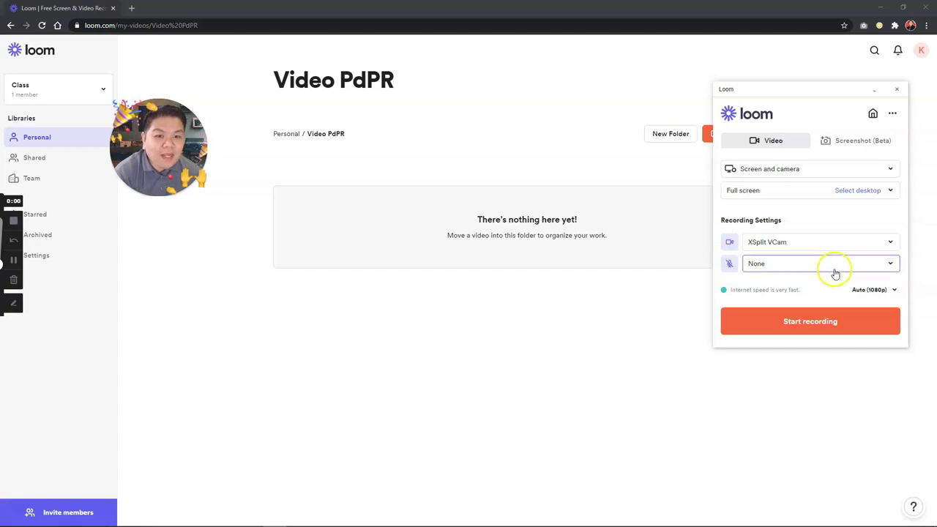
{"action": "left_click", "coordinate": [776, 265]}
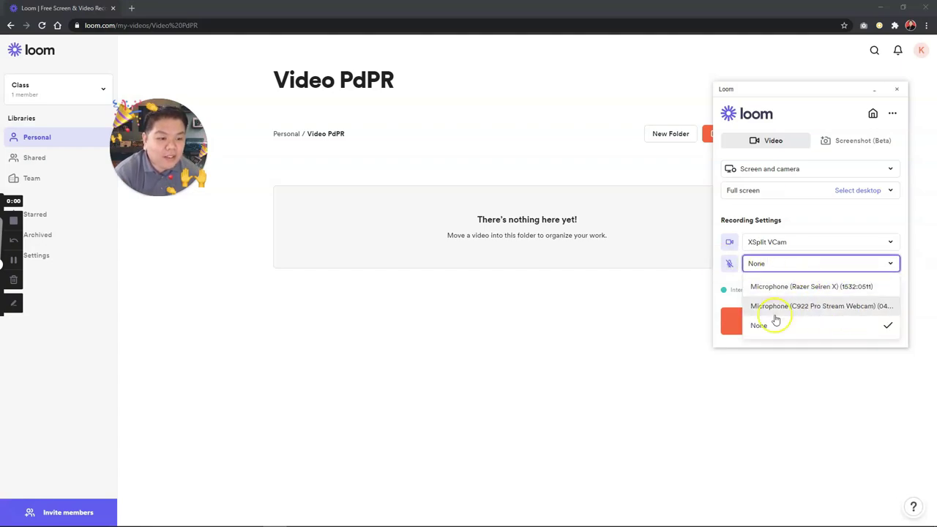
{"action": "left_click", "coordinate": [824, 217]}
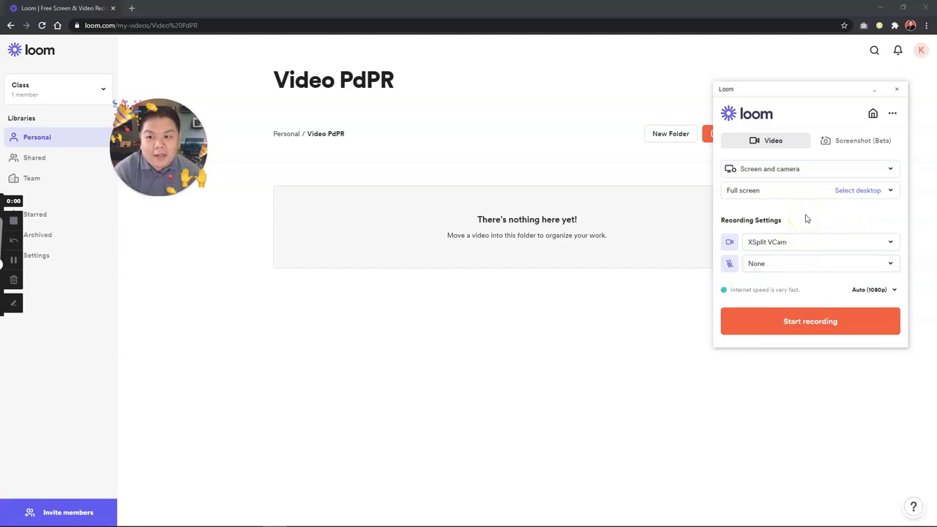
{"action": "left_click", "coordinate": [801, 221]}
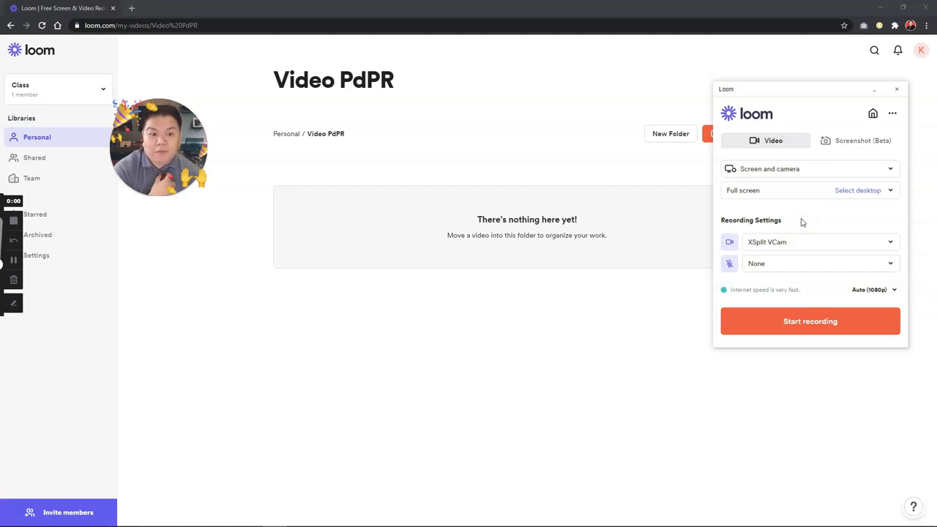
{"action": "left_click", "coordinate": [798, 242]}
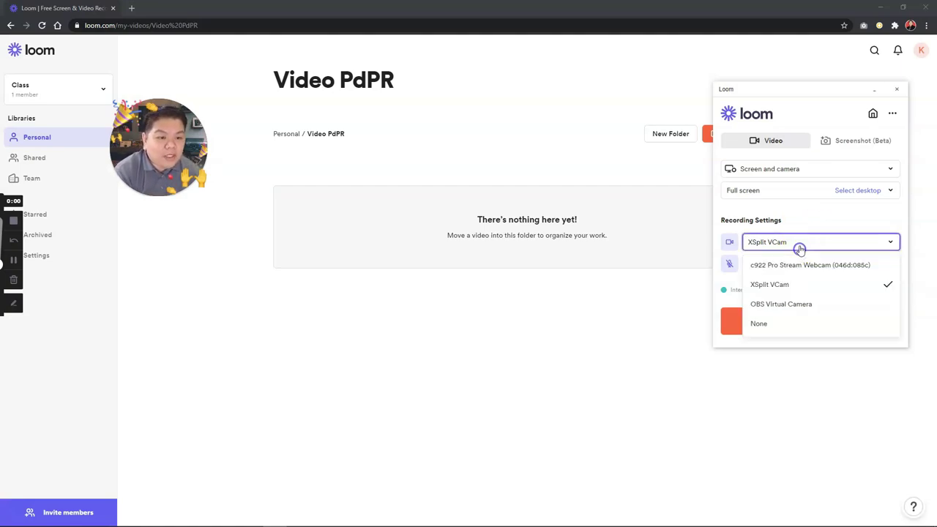
{"action": "left_click", "coordinate": [805, 223]}
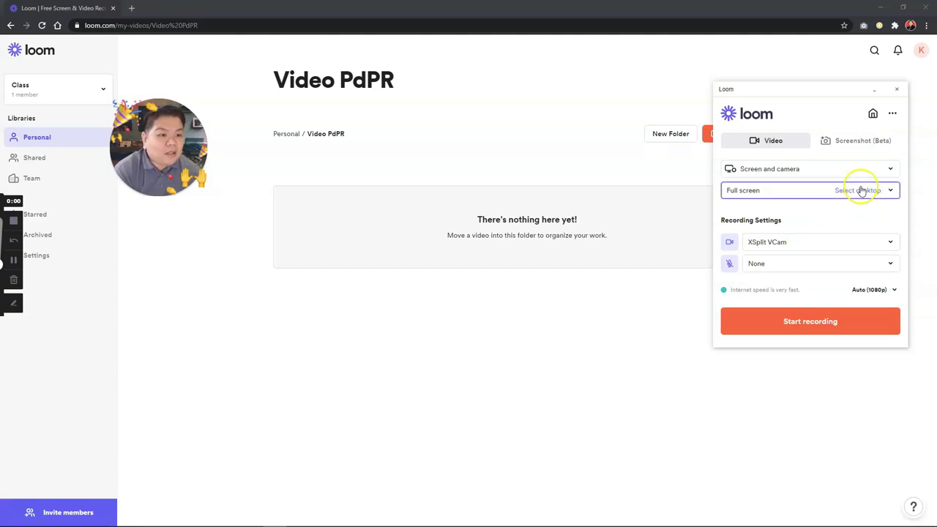
Step: Open the recorder's preferences, look through the settings and set the default quality to 1080p HD
{"action": "left_click", "coordinate": [892, 116]}
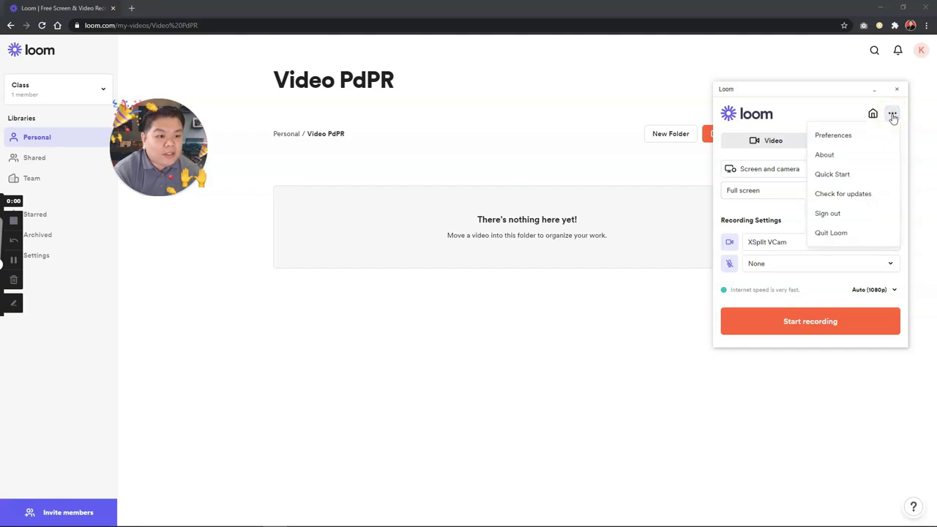
{"action": "left_click", "coordinate": [861, 135]}
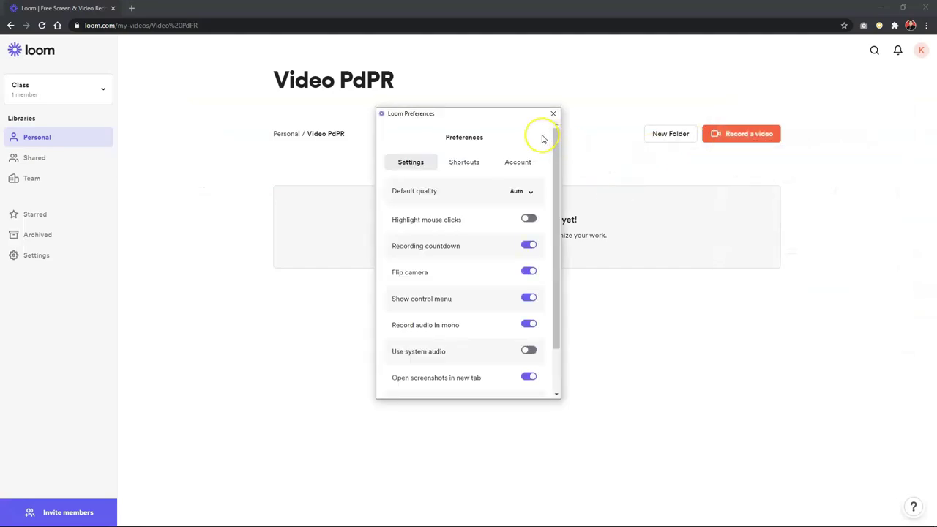
{"action": "scroll", "coordinate": [474, 227], "scroll_direction": "down", "scroll_amount": 2}
{"action": "scroll", "coordinate": [490, 218], "scroll_direction": "up", "scroll_amount": 2}
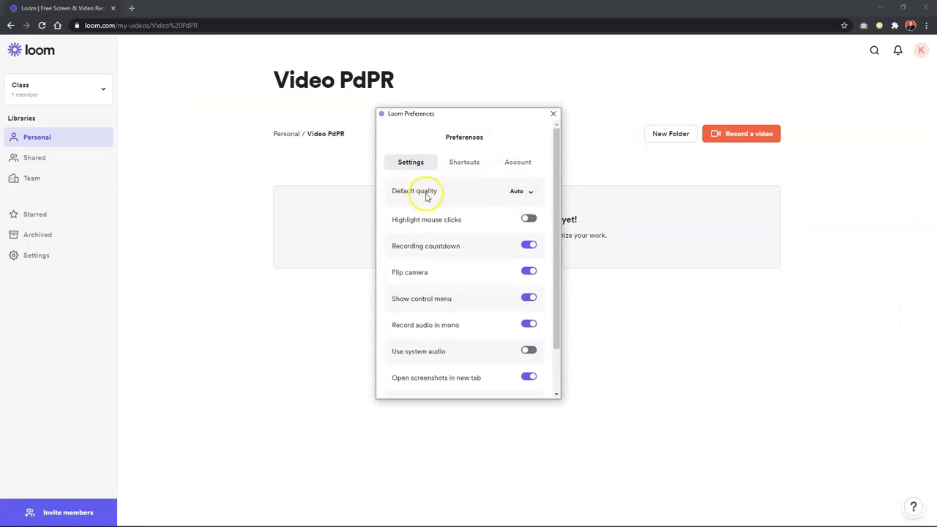
{"action": "left_click", "coordinate": [519, 192]}
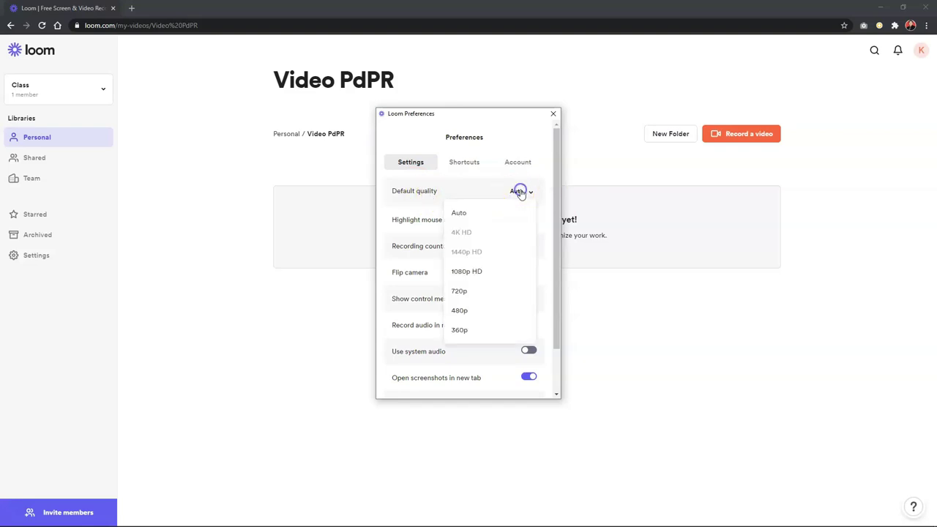
{"action": "left_click", "coordinate": [475, 275]}
Step: Try 720p as the default recording quality and return it to 1080p HD
{"action": "left_click", "coordinate": [516, 192]}
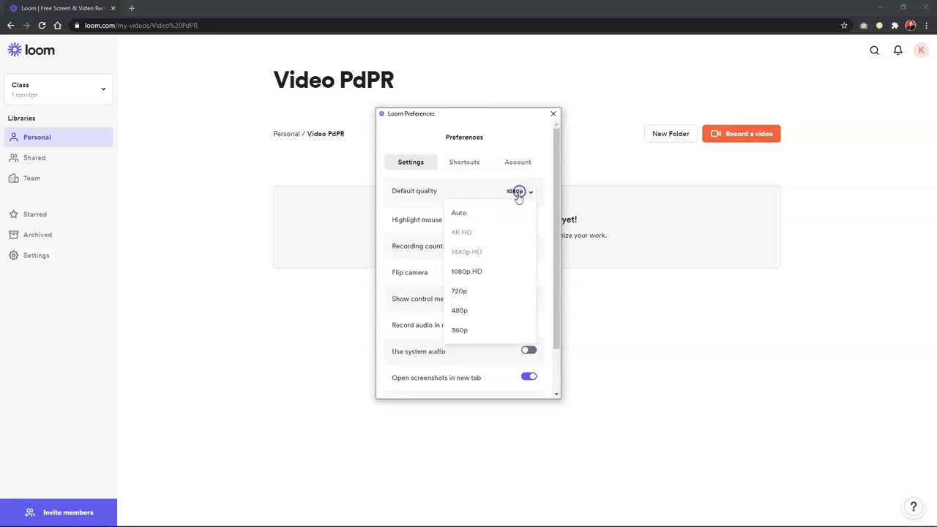
{"action": "left_click", "coordinate": [459, 293]}
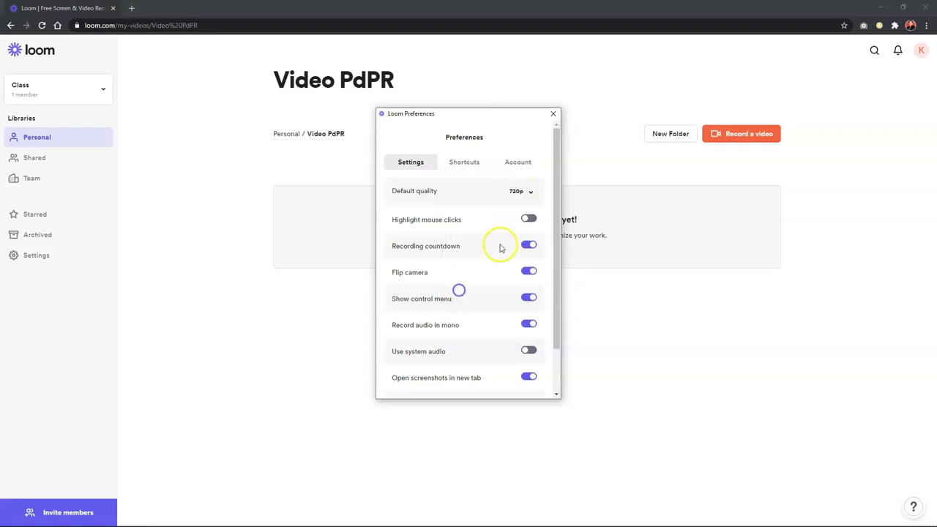
{"action": "left_click", "coordinate": [516, 193]}
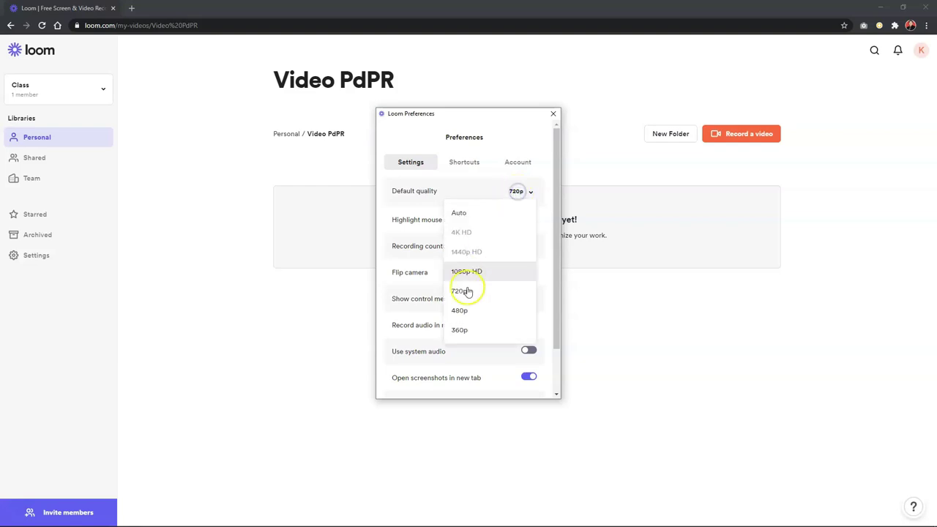
{"action": "left_click", "coordinate": [461, 293]}
{"action": "left_click", "coordinate": [521, 192]}
{"action": "left_click", "coordinate": [481, 272]}
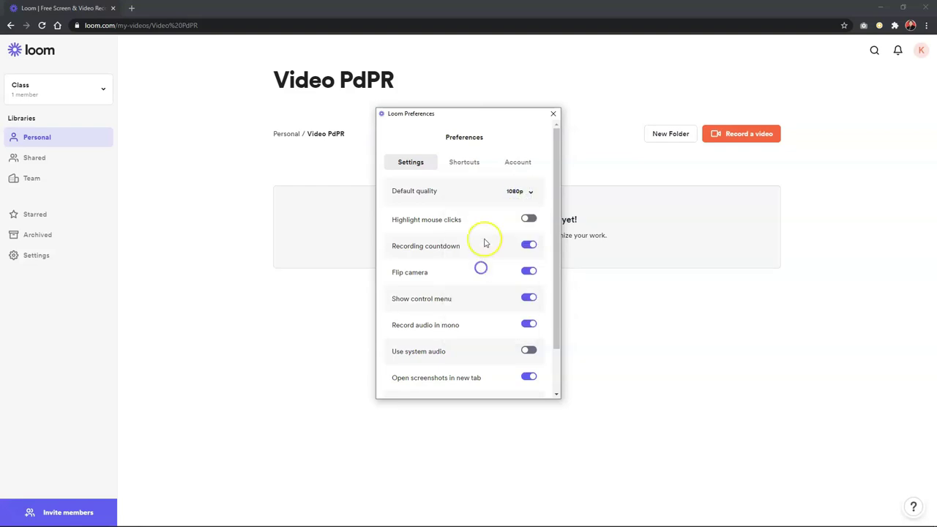
Step: Enable the use of system audio in the recorder's preferences
{"action": "scroll", "coordinate": [515, 306], "scroll_direction": "down", "scroll_amount": 2}
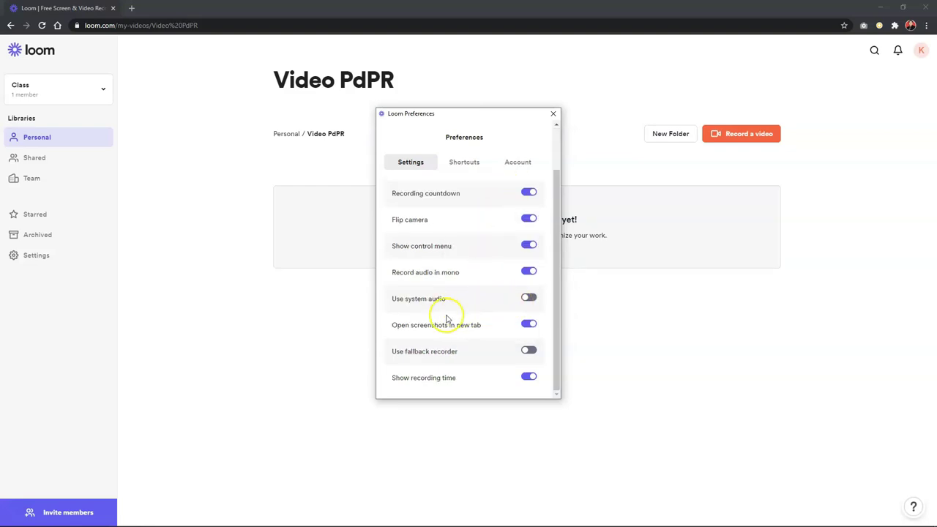
{"action": "left_click", "coordinate": [527, 299]}
{"action": "left_click", "coordinate": [529, 301]}
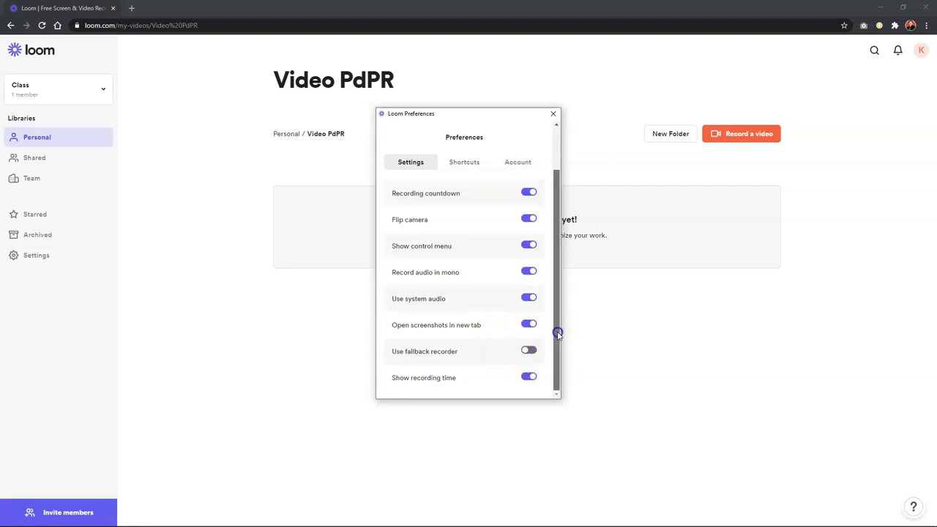
Step: Turn on mouse click highlighting in the recorder's preferences and switch it off again
{"action": "left_click_drag", "start_coordinate": [557, 335], "coordinate": [562, 270]}
{"action": "left_click", "coordinate": [428, 221]}
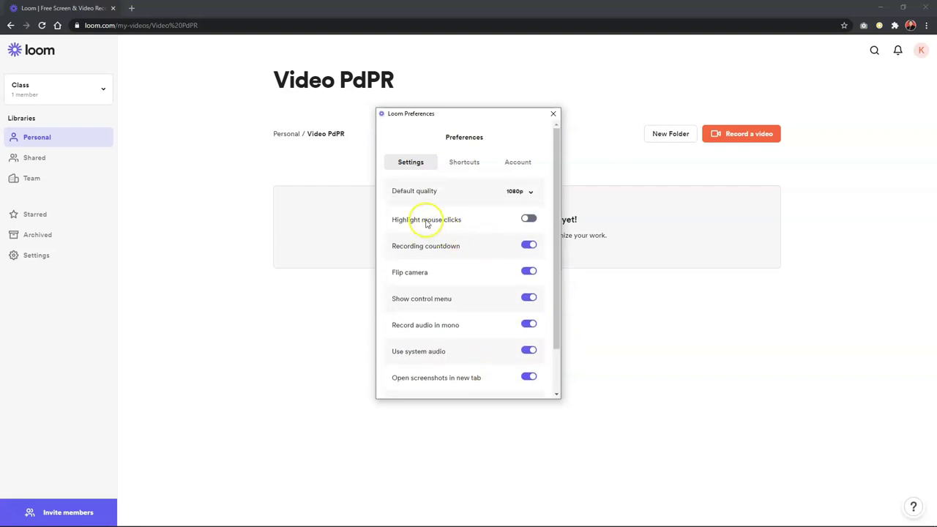
{"action": "left_click", "coordinate": [529, 218]}
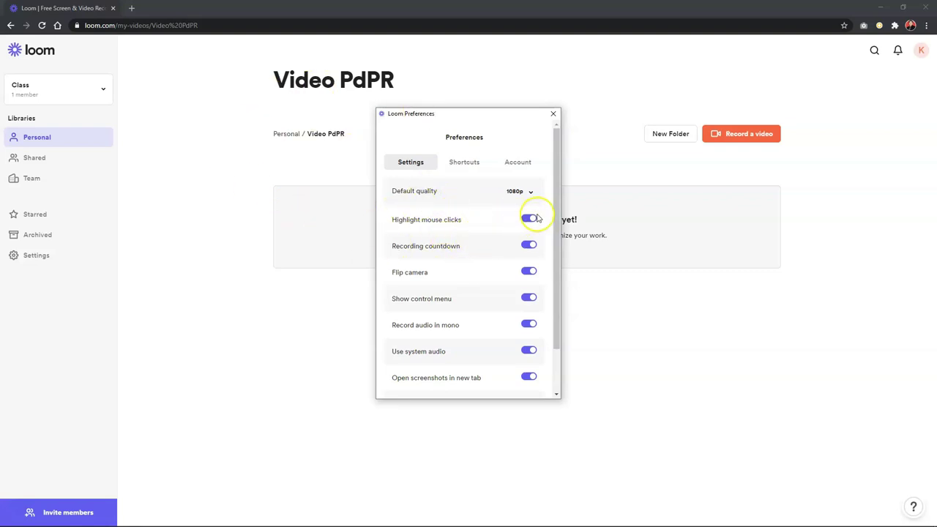
{"action": "left_click", "coordinate": [530, 218]}
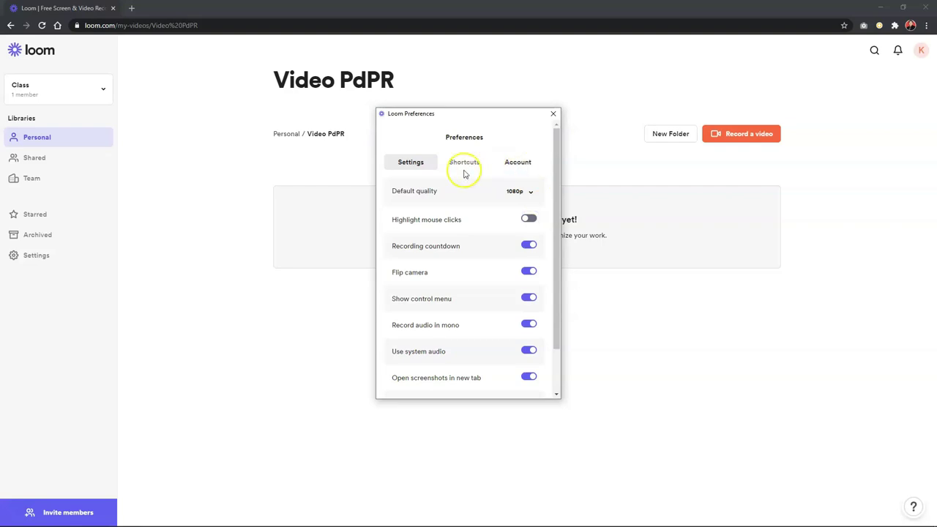
Step: Close the preferences, place the camera bubble beside the folder's breadcrumb path and start the full-screen recording
{"action": "left_click", "coordinate": [553, 114]}
{"action": "left_click_drag", "start_coordinate": [81, 454], "coordinate": [221, 159]}
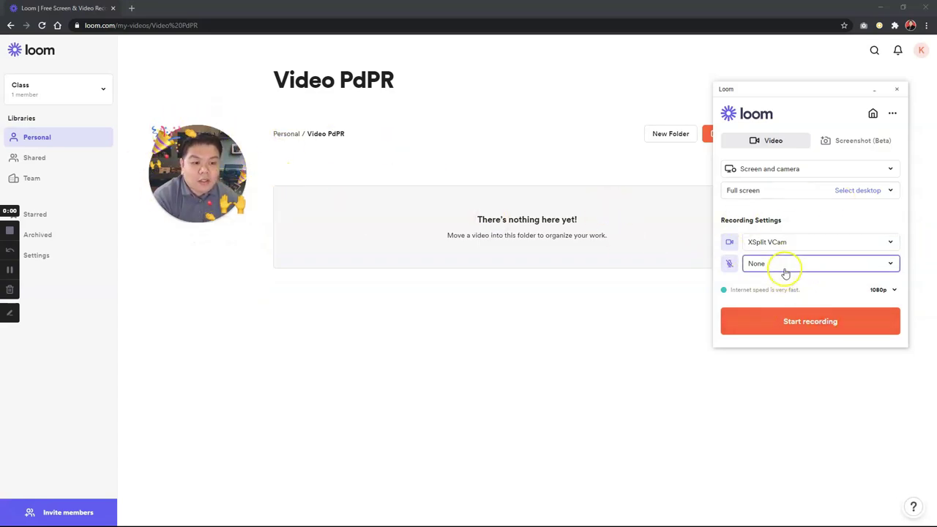
{"action": "left_click", "coordinate": [799, 334]}
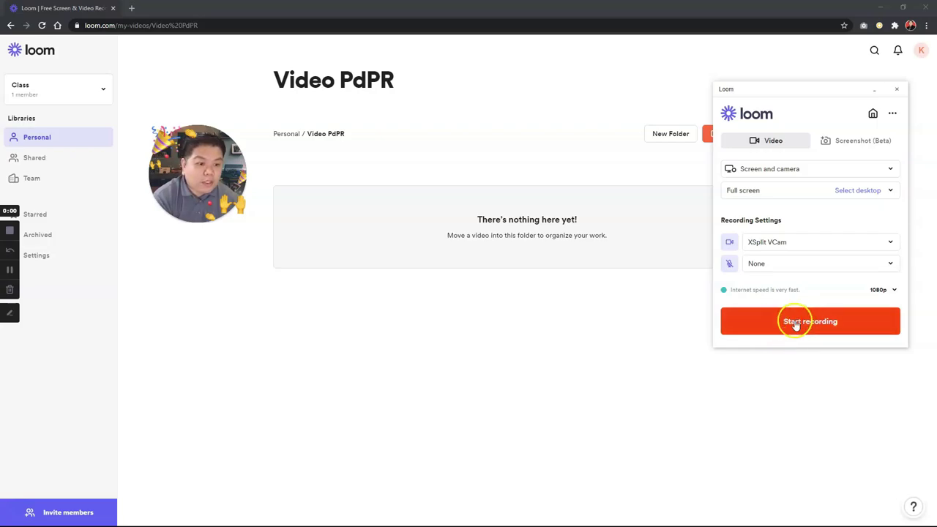
{"action": "left_click", "coordinate": [795, 323]}
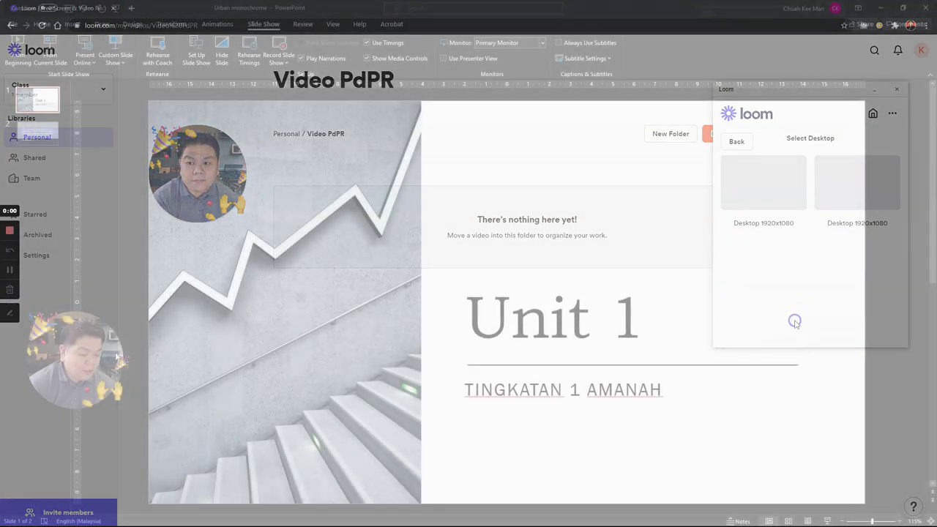